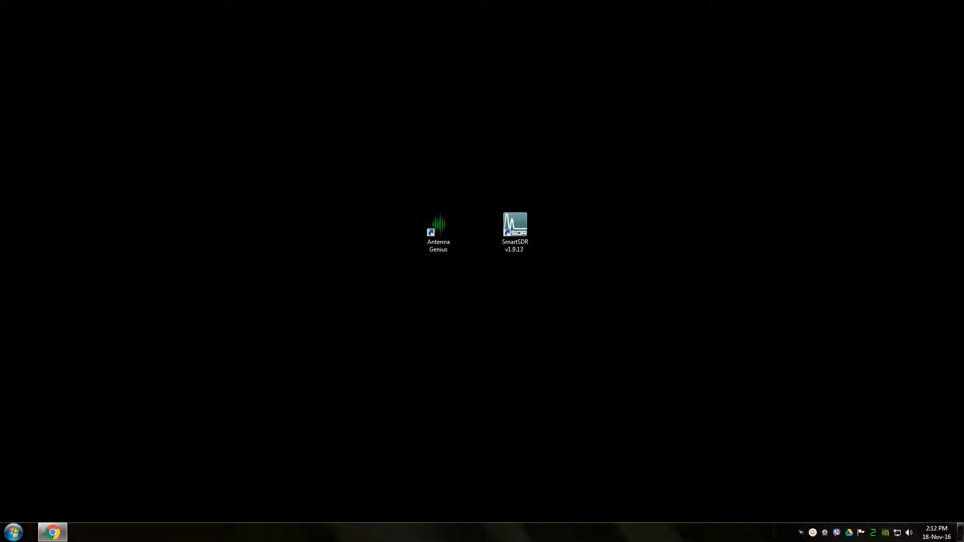
# Step: Launch SmartSDR, connect to the FLEX-6700 and minimize it back to the desktop
pyautogui.doubleClick(515, 225)
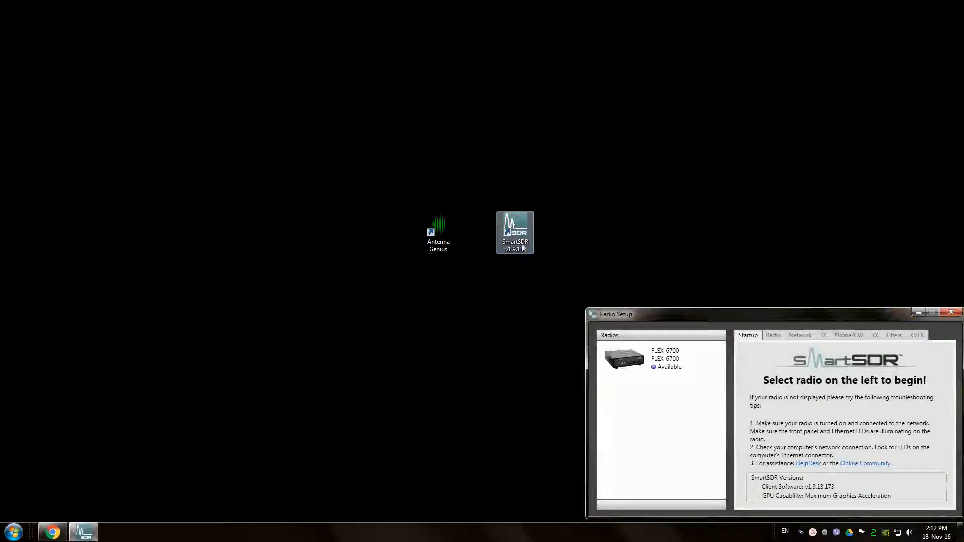
pyautogui.doubleClick(661, 362)
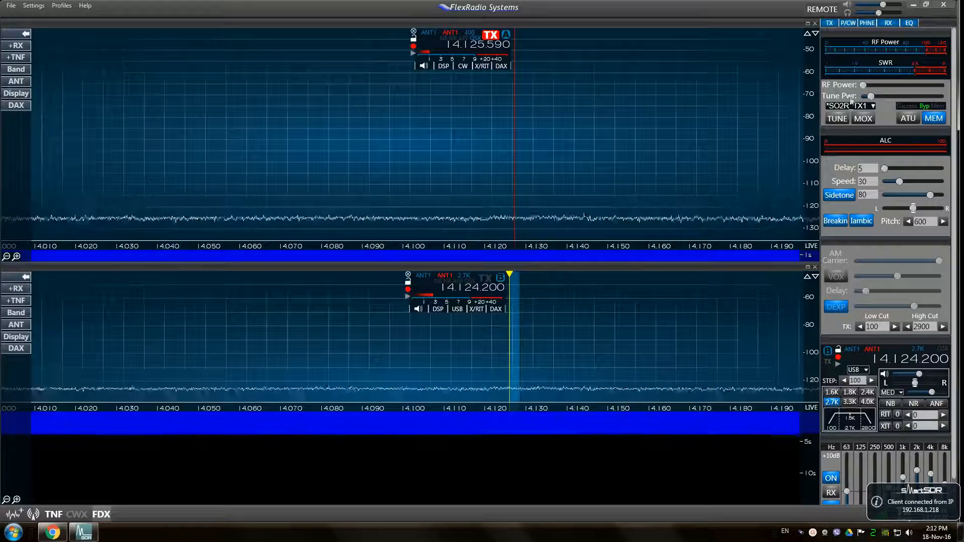
pyautogui.click(912, 7)
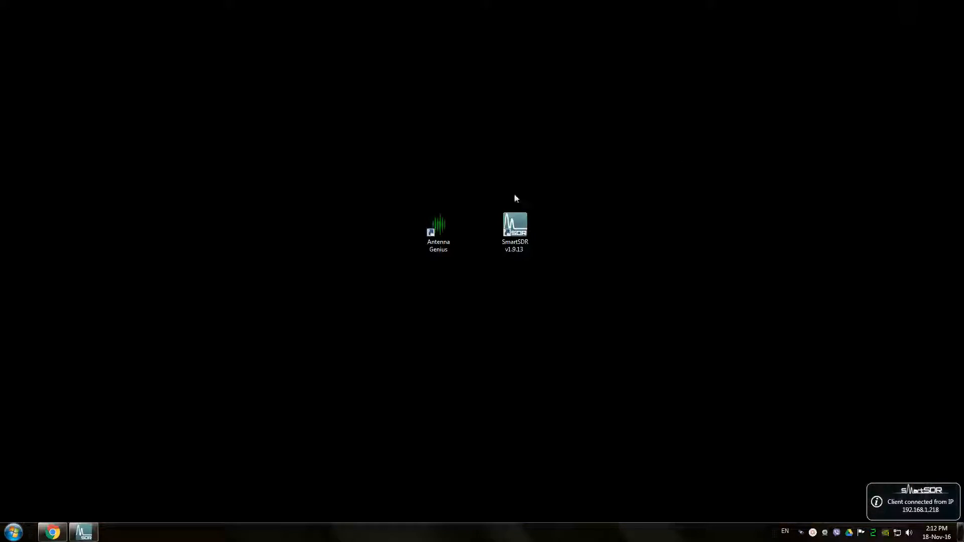
# Step: Launch Antenna Genius, connect to AGTesting and tick 160m for Antenna 1
pyautogui.doubleClick(439, 232)
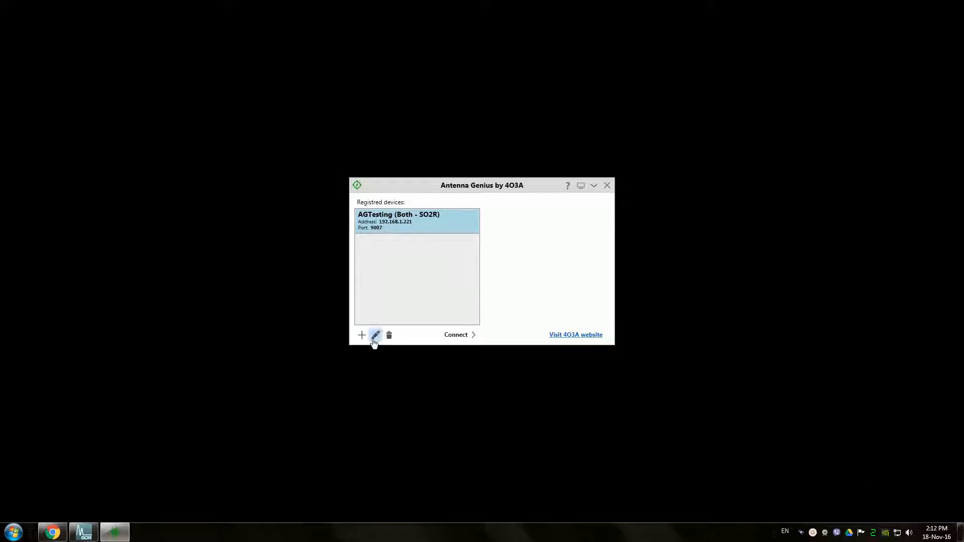
pyautogui.doubleClick(388, 223)
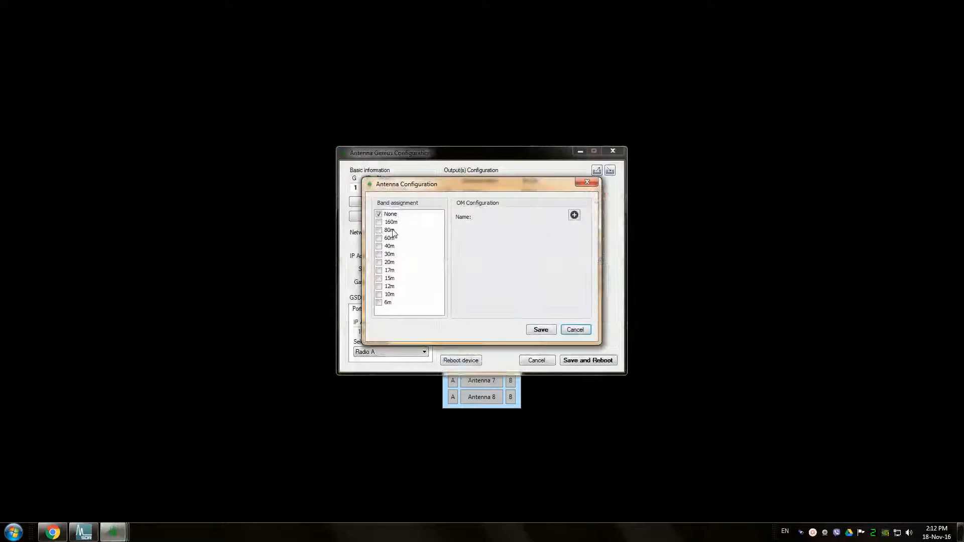
pyautogui.click(380, 223)
# Step: Save 160m for Antenna 1, then assign and save 80m for Antenna 2 and 40m for Antenna 3
pyautogui.click(540, 330)
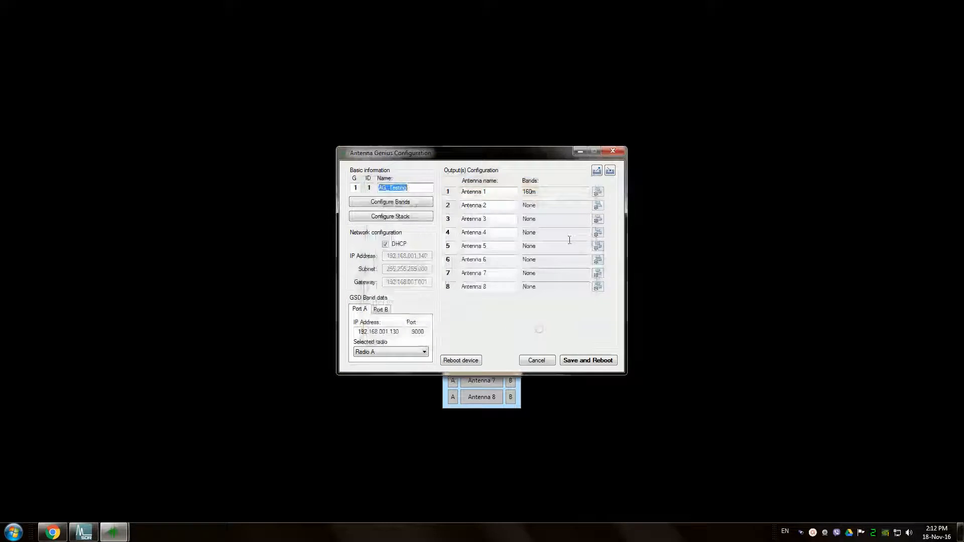
pyautogui.click(598, 209)
pyautogui.click(378, 230)
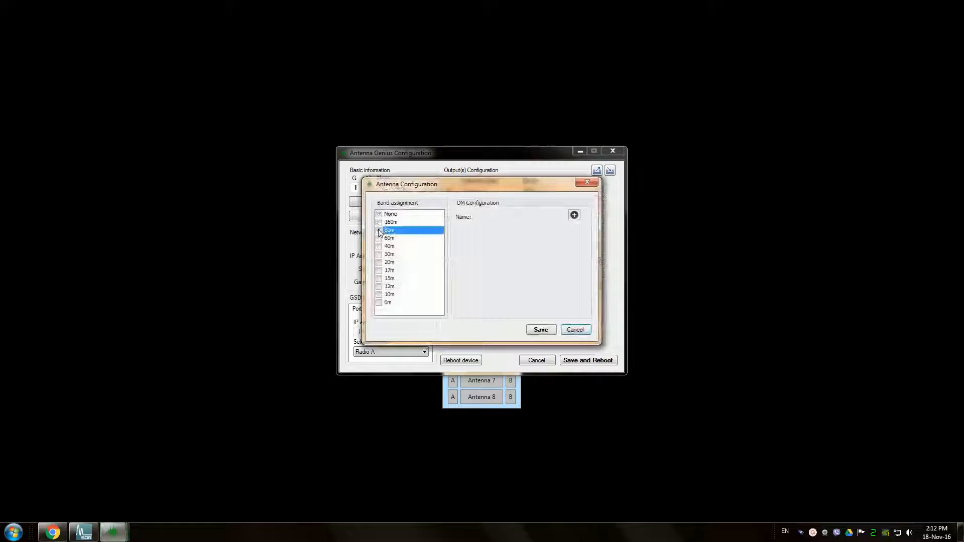
pyautogui.click(541, 330)
pyautogui.click(595, 229)
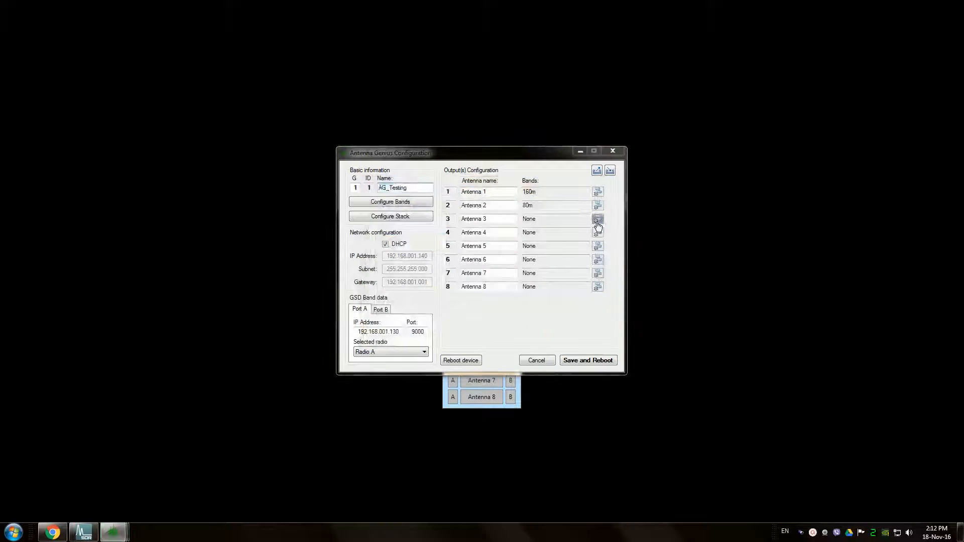
pyautogui.click(379, 247)
pyautogui.click(540, 330)
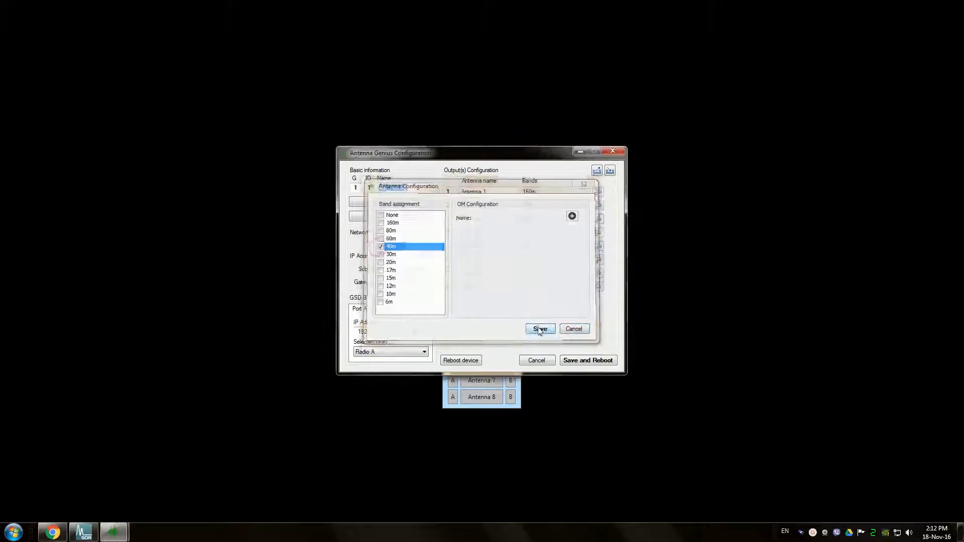
# Step: Save the configuration and reboot the SO2R device
pyautogui.click(585, 366)
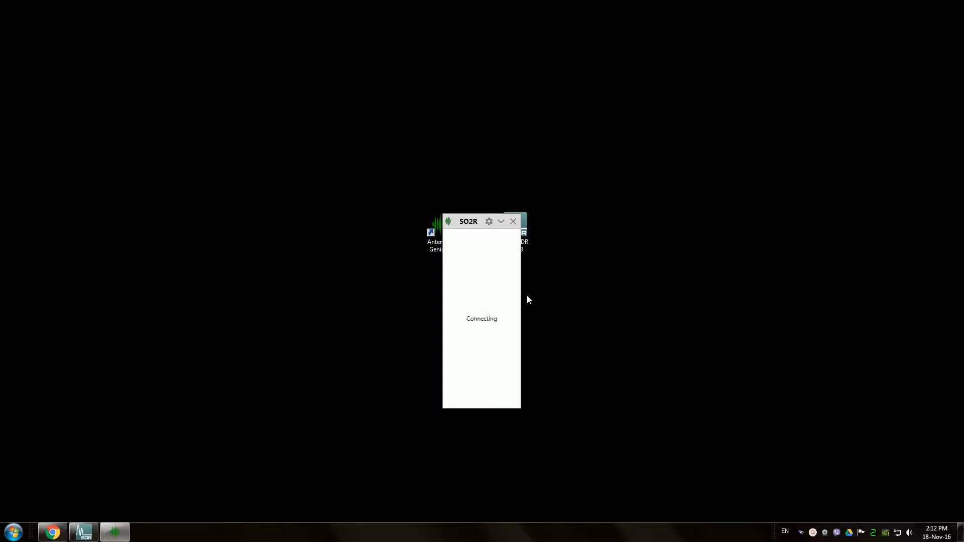
# Step: Link Ports A and B to the FLEX-6700's Slices A and B and save the FlexRadio configuration
pyautogui.click(489, 222)
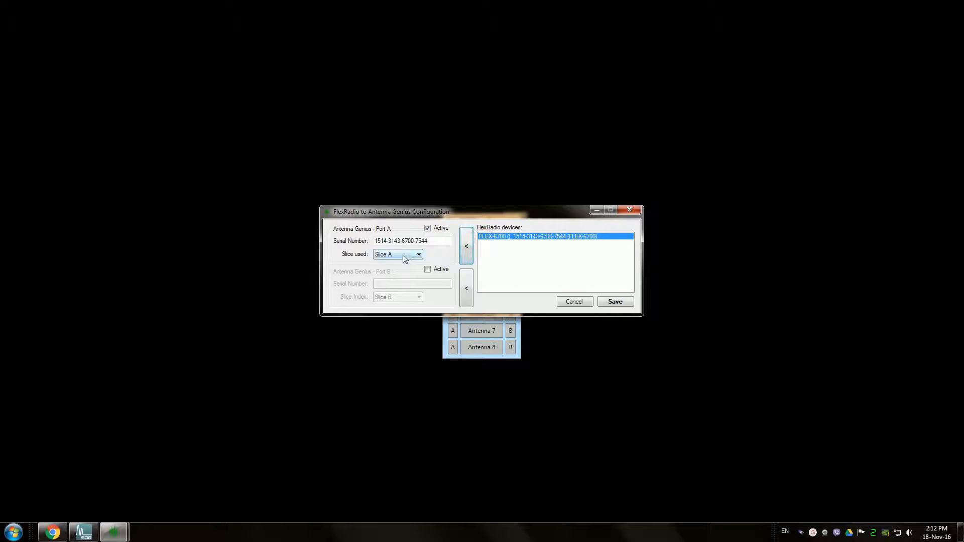
pyautogui.click(466, 290)
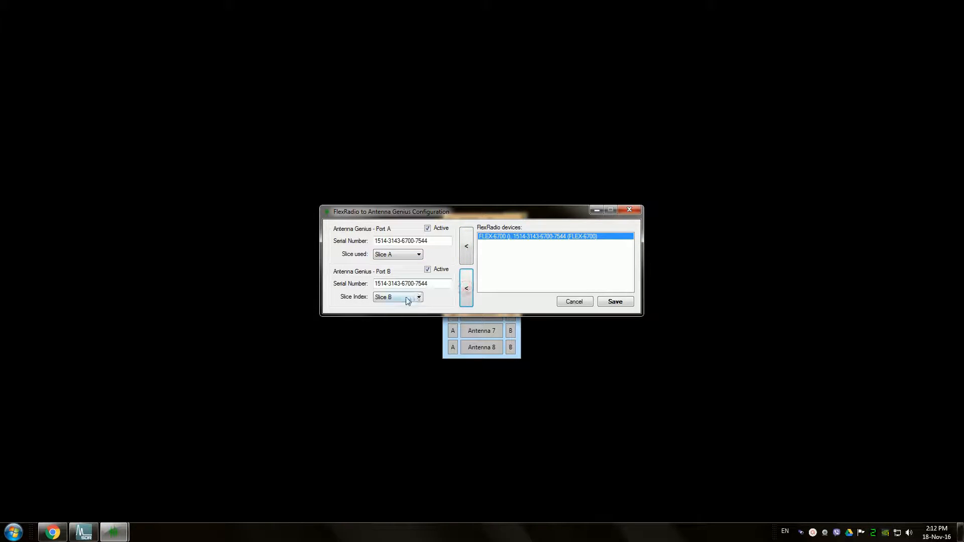
pyautogui.click(614, 302)
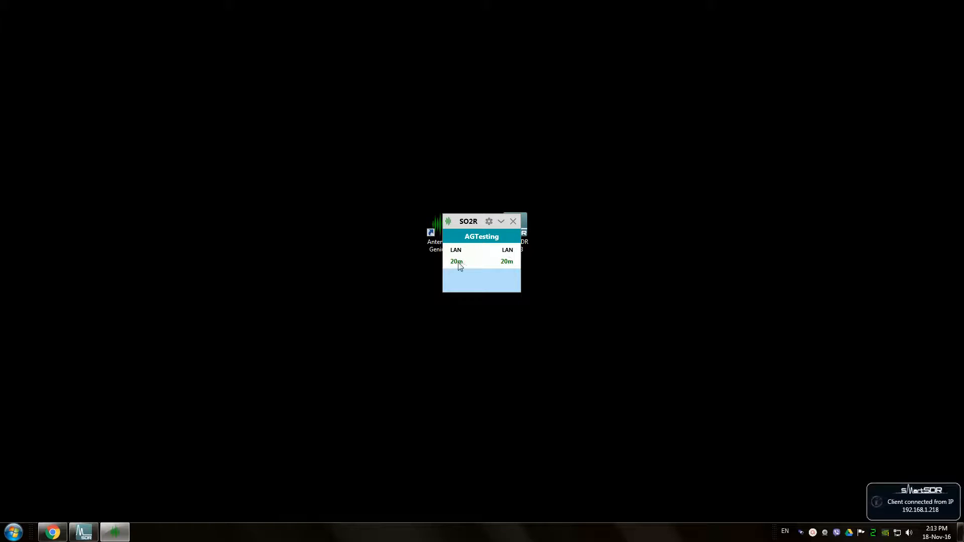
pyautogui.click(489, 221)
# Step: Set the SO2R panel Always on Top, move it to the upper right and restore SmartSDR full-screen
pyautogui.click(483, 232)
pyautogui.moveTo(482, 227); pyautogui.dragTo(760, 175)
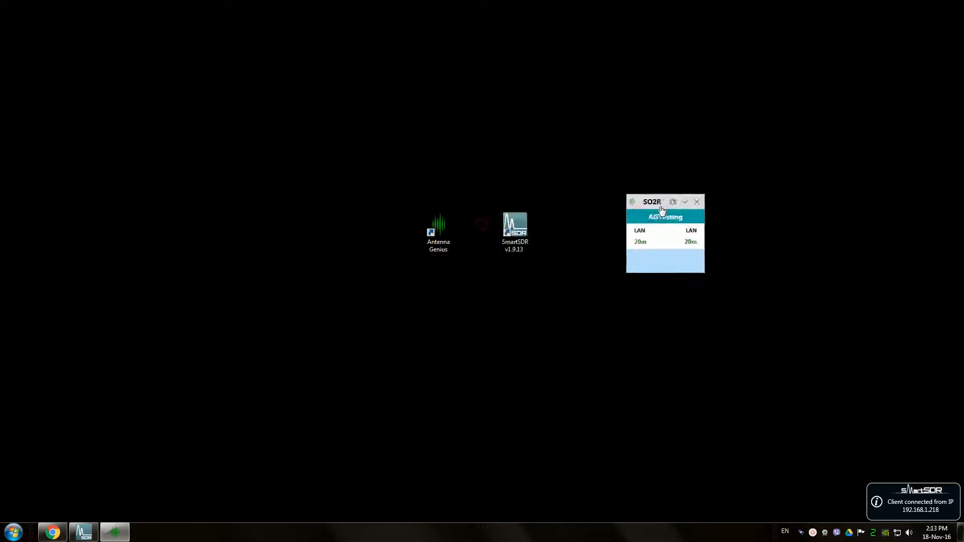
pyautogui.click(83, 533)
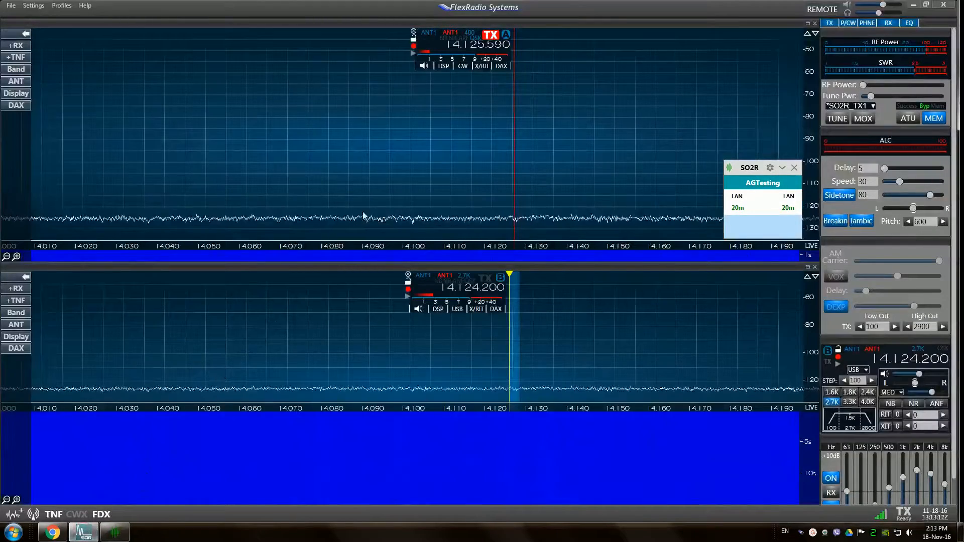
pyautogui.click(15, 69)
# Step: Tune Slice A to 160m then 80m and Slice B to 40m, auto-selecting Antennas 2 and 3
pyautogui.click(48, 38)
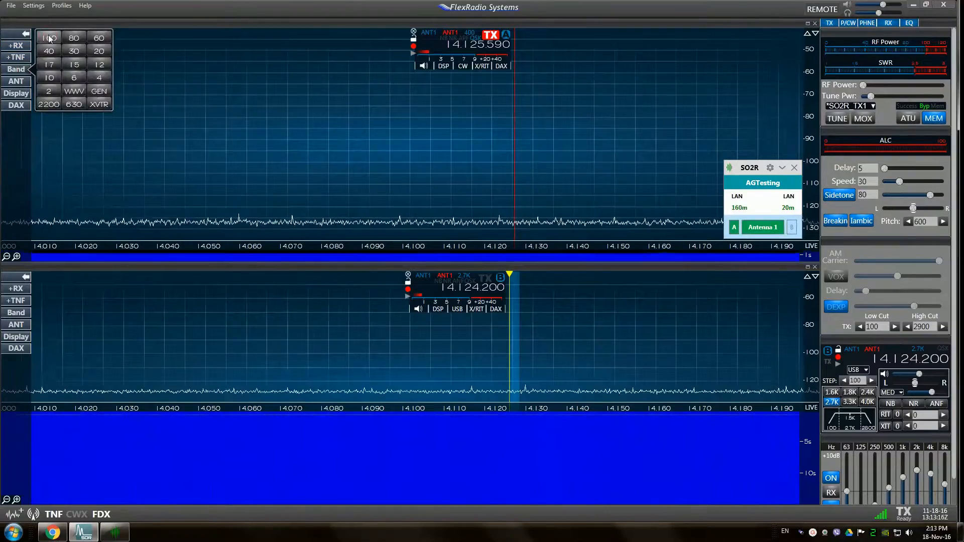
pyautogui.click(74, 37)
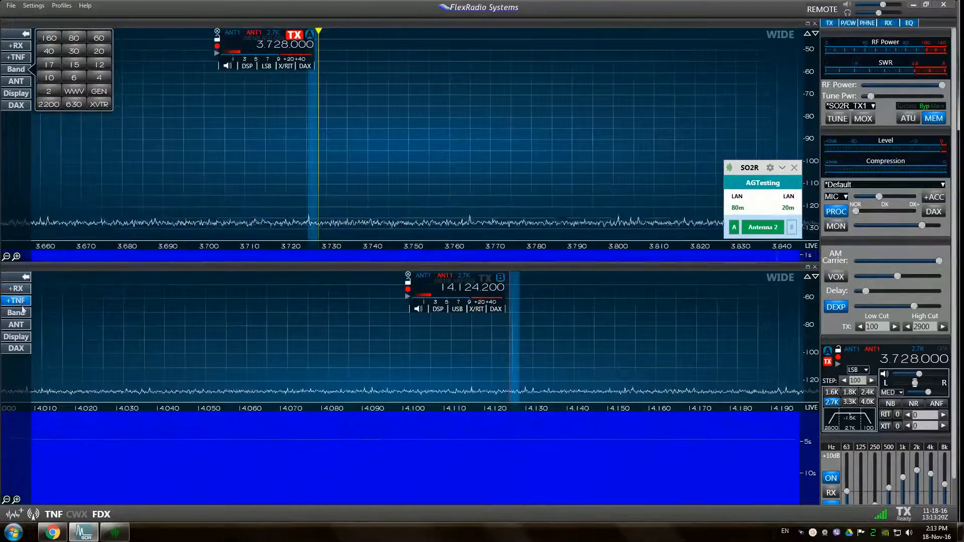
pyautogui.click(22, 315)
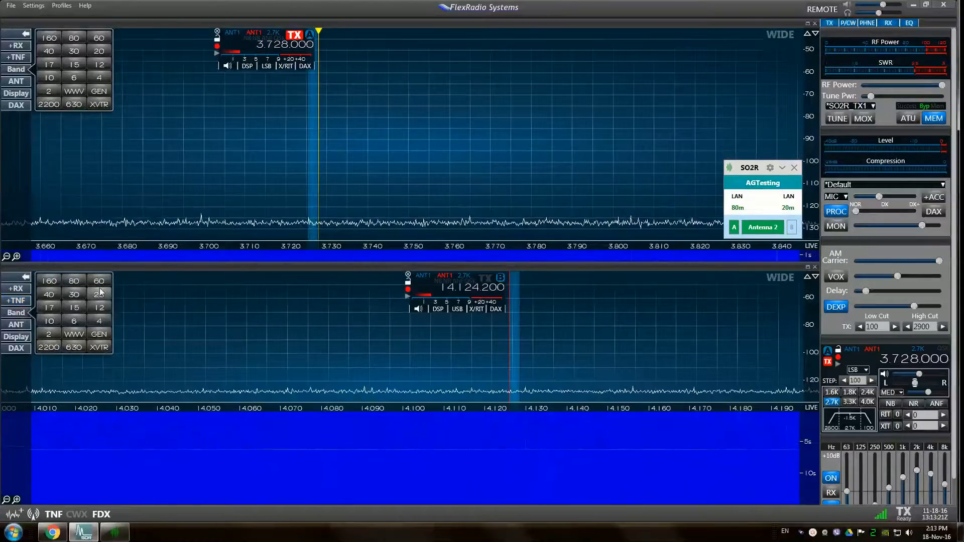
pyautogui.click(48, 295)
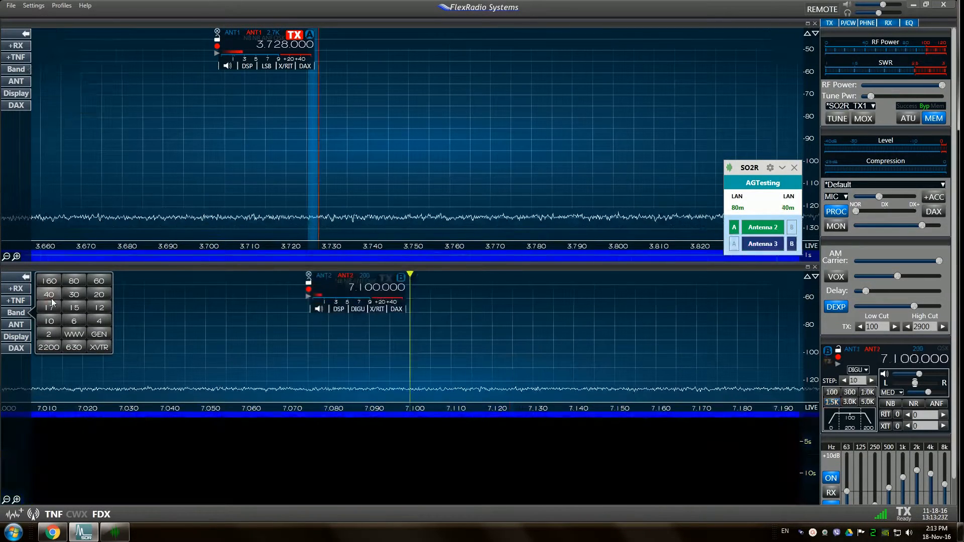